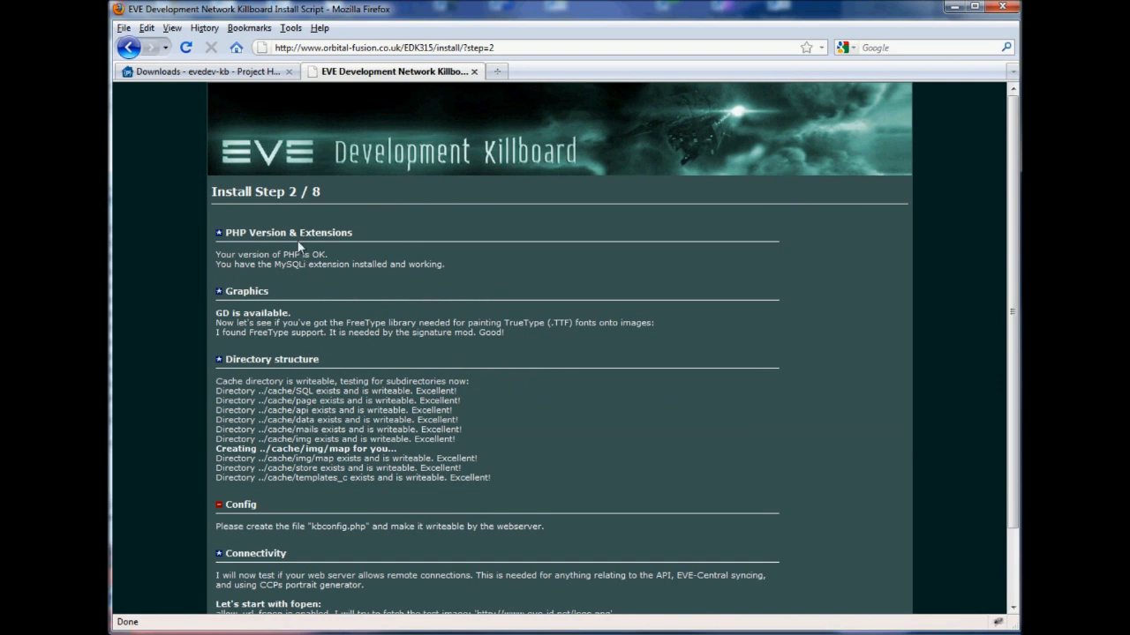
# - Review the installer's PHP, graphics, directory structure, config and connectivity checks
pyautogui.moveTo(333, 254); pyautogui.dragTo(215, 256)
pyautogui.moveTo(291, 314); pyautogui.dragTo(204, 316)
pyautogui.moveTo(319, 362); pyautogui.dragTo(253, 361)
pyautogui.click(309, 459)
pyautogui.scroll(-3, 309, 459)
pyautogui.moveTo(264, 420); pyautogui.dragTo(225, 423)
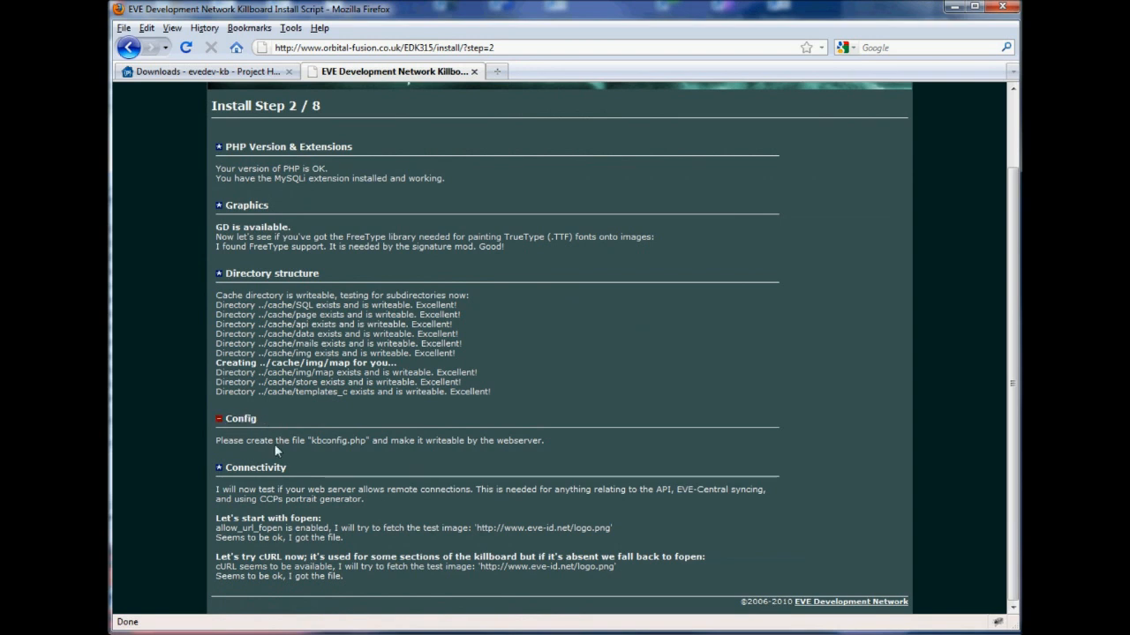
pyautogui.moveTo(328, 521); pyautogui.dragTo(228, 518)
pyautogui.click(330, 522)
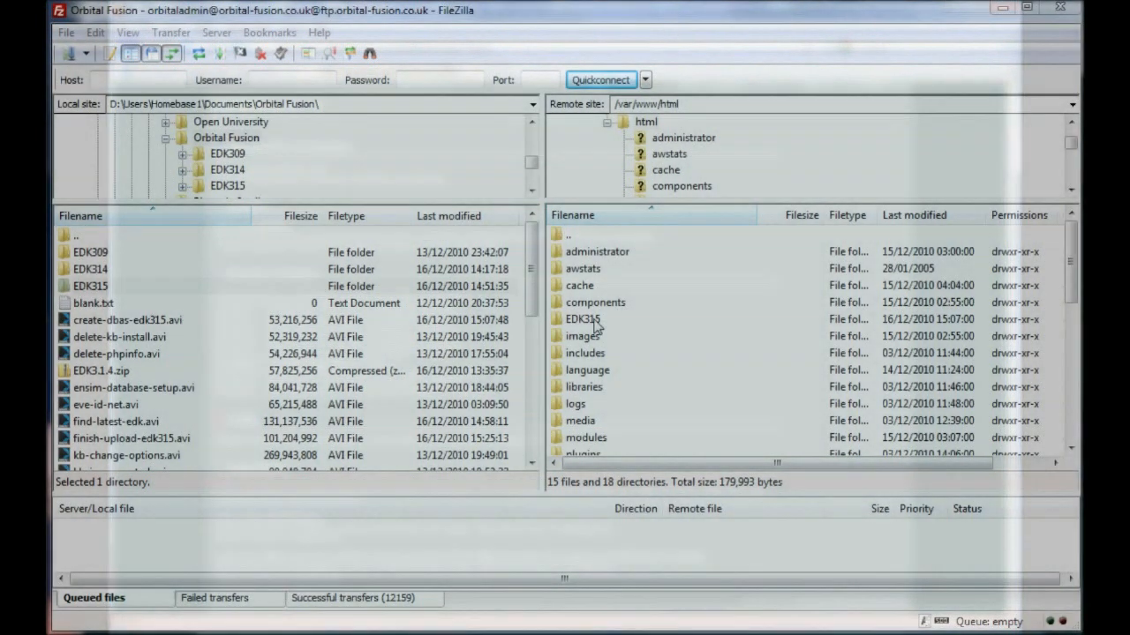
# - In FileZilla, rename blank_kbconfig.php in the remote EDK315 folder to kbconfig.php
pyautogui.scroll(-2, 601, 344)
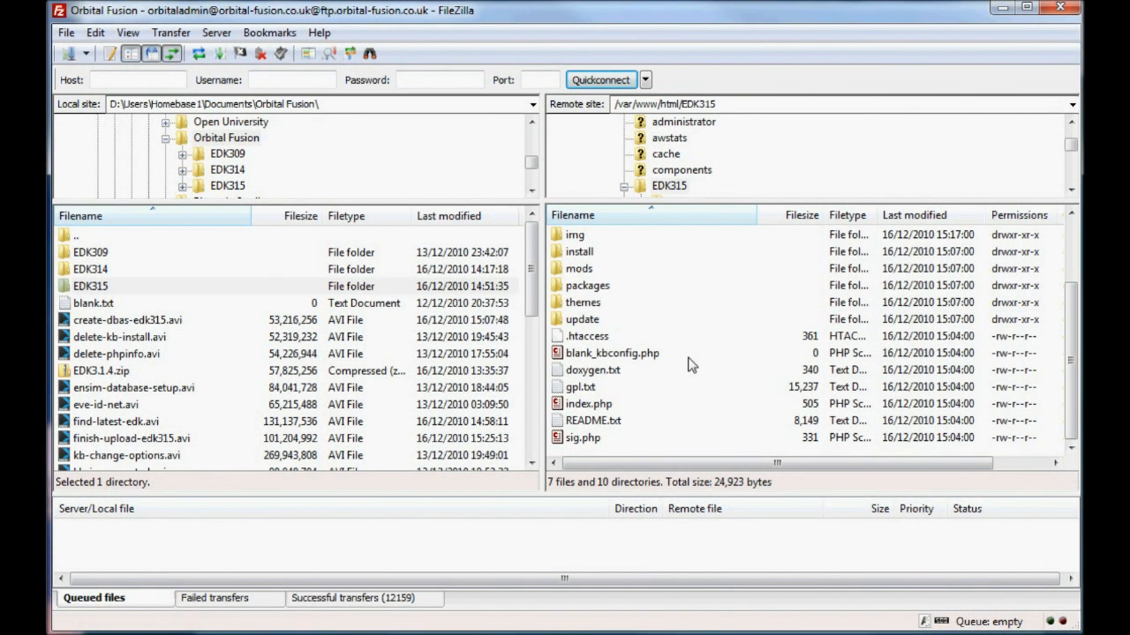
pyautogui.click(609, 356)
pyautogui.click(609, 356)
pyautogui.moveTo(601, 356); pyautogui.dragTo(561, 356)
pyautogui.press('Delete')
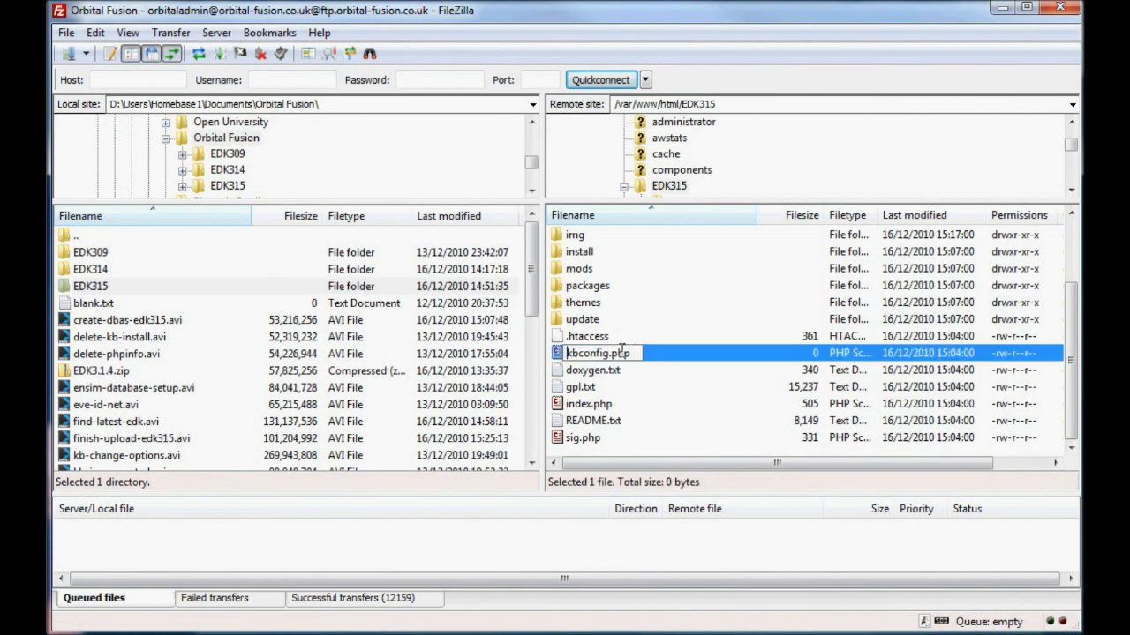
pyautogui.click(655, 357)
# - Change the file permissions of the remote kbconfig.php so the web server can write to it
pyautogui.scroll(2, 656, 356)
pyautogui.scroll(-2, 759, 406)
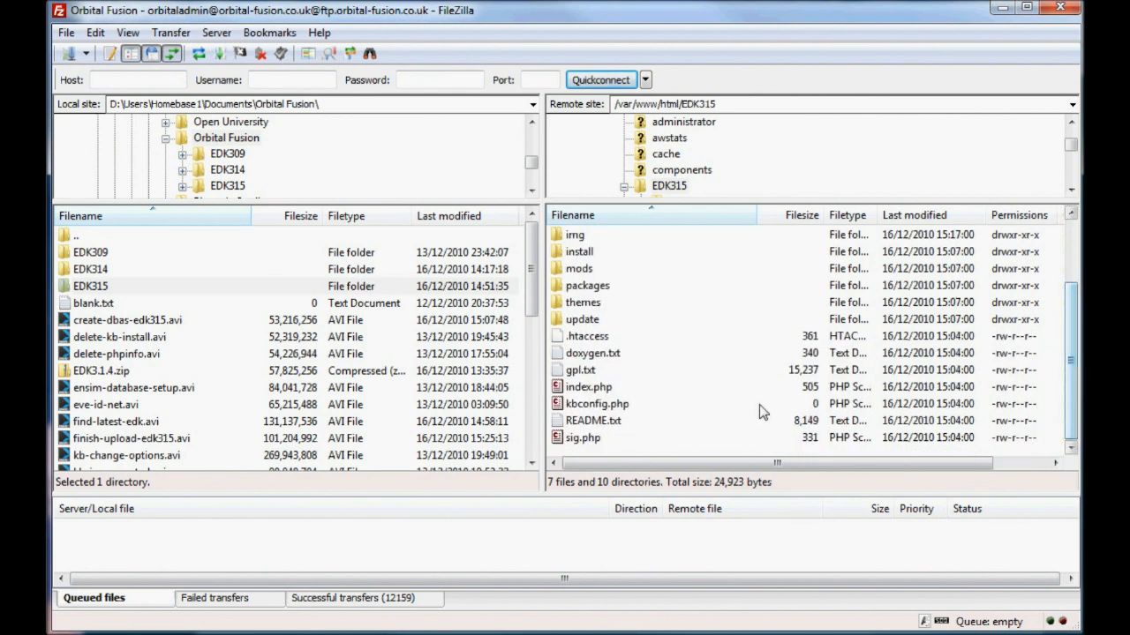
pyautogui.click(605, 411)
pyautogui.rightClick(604, 410)
pyautogui.click(668, 569)
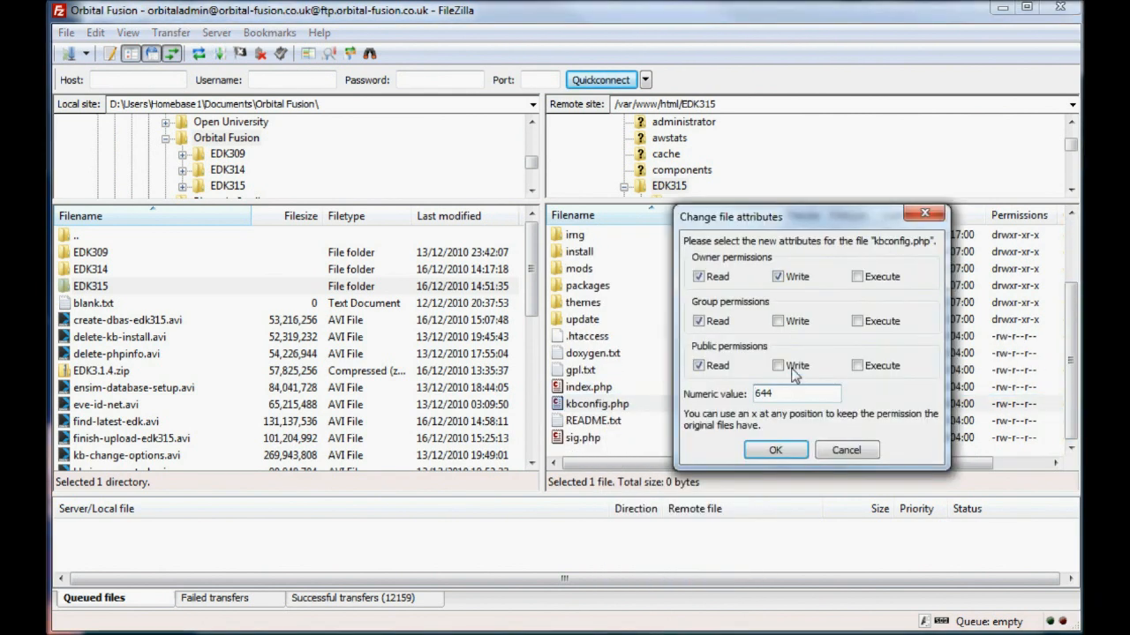
pyautogui.click(777, 450)
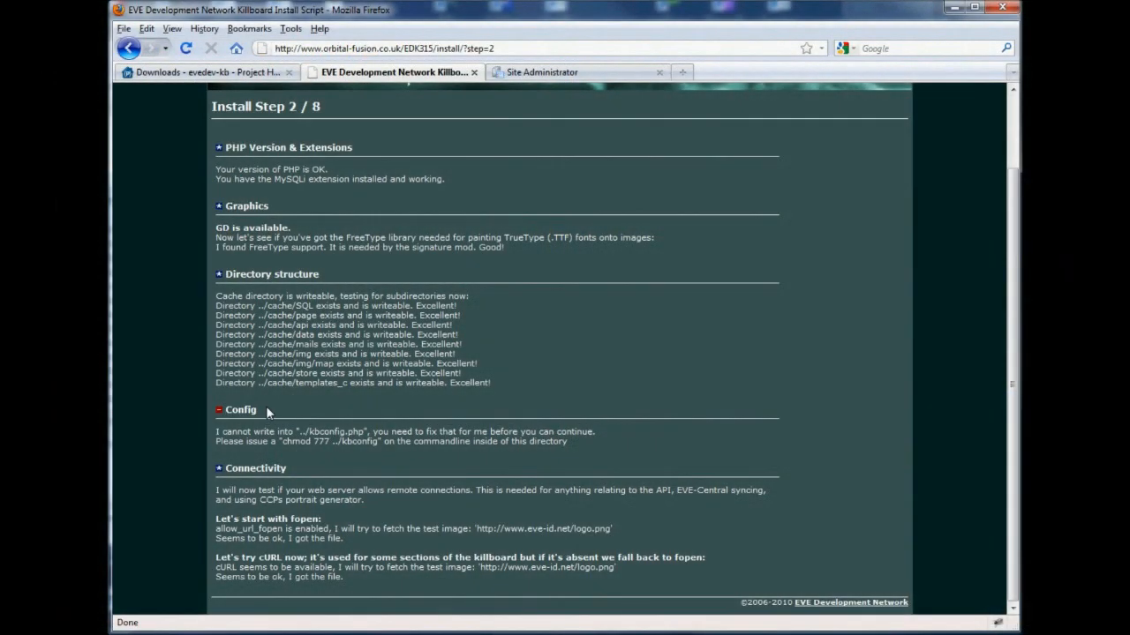
# - Back in Firefox, reload the installer's check page, review the Config result and continue to install step 3
pyautogui.rightClick(323, 405)
pyautogui.click(357, 447)
pyautogui.moveTo(218, 431); pyautogui.dragTo(493, 425)
pyautogui.click(498, 426)
pyautogui.scroll(-1, 511, 426)
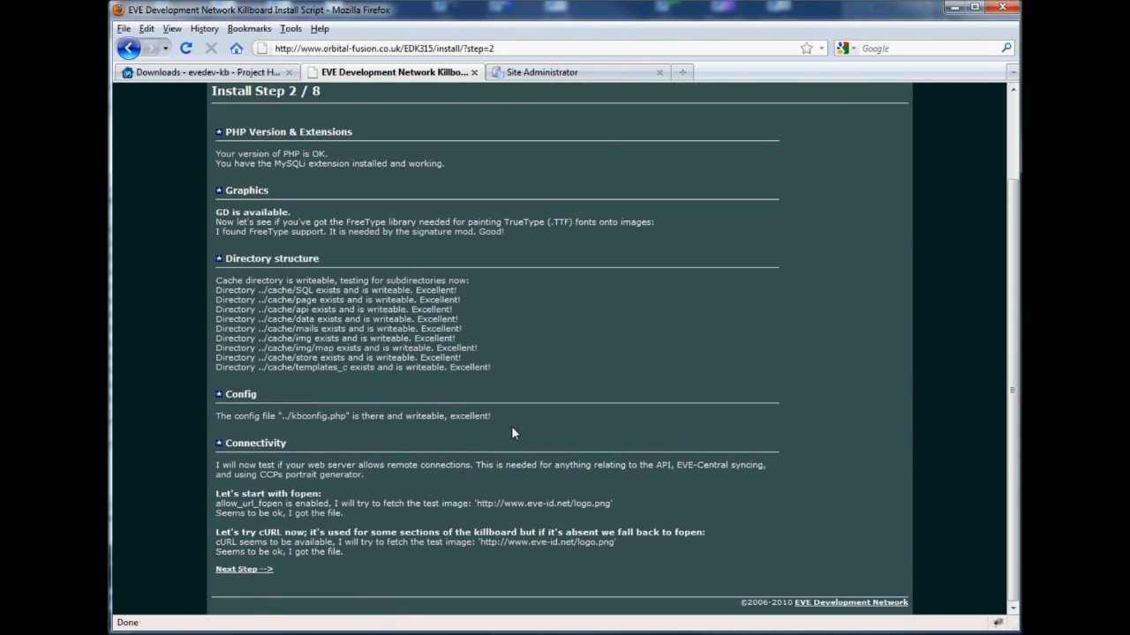
pyautogui.click(247, 570)
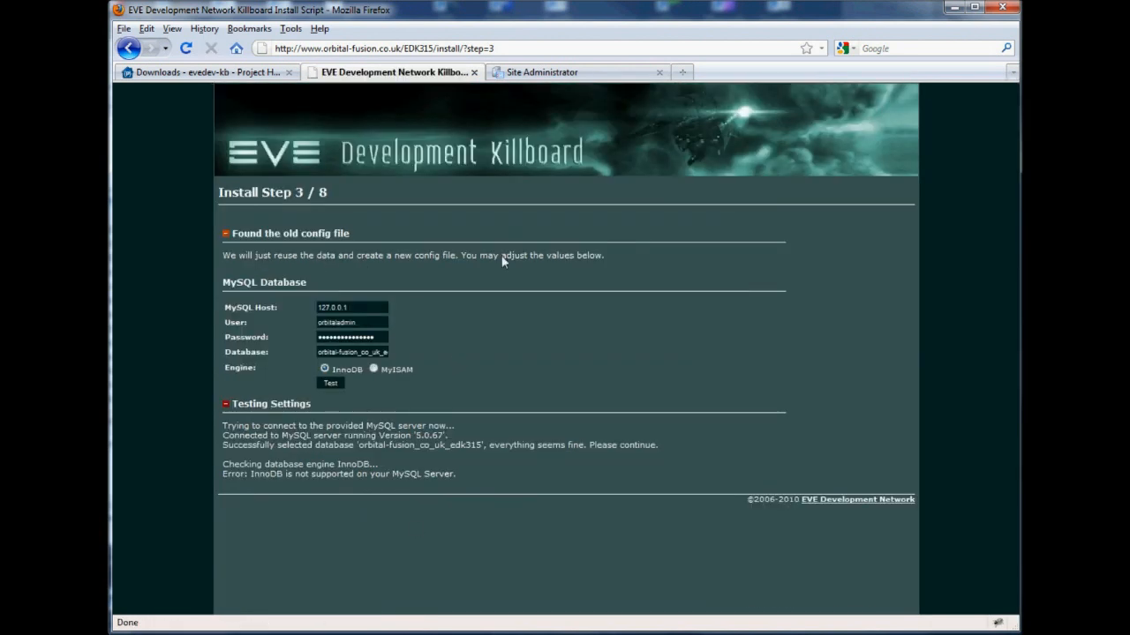
# - Enter the MySQL database password, choose the MyISAM engine and test the database settings
pyautogui.click(367, 325)
pyautogui.write('****************')
pyautogui.doubleClick(397, 369)
pyautogui.click(350, 440)
pyautogui.click(331, 384)
# - Review the database test, continue to install step 4 and create the table structures
pyautogui.moveTo(224, 420); pyautogui.dragTo(357, 422)
pyautogui.click(357, 422)
pyautogui.click(254, 436)
pyautogui.moveTo(1012, 240); pyautogui.dragTo(1011, 383)
pyautogui.click(423, 577)
pyautogui.moveTo(1011, 274); pyautogui.dragTo(1010, 544)
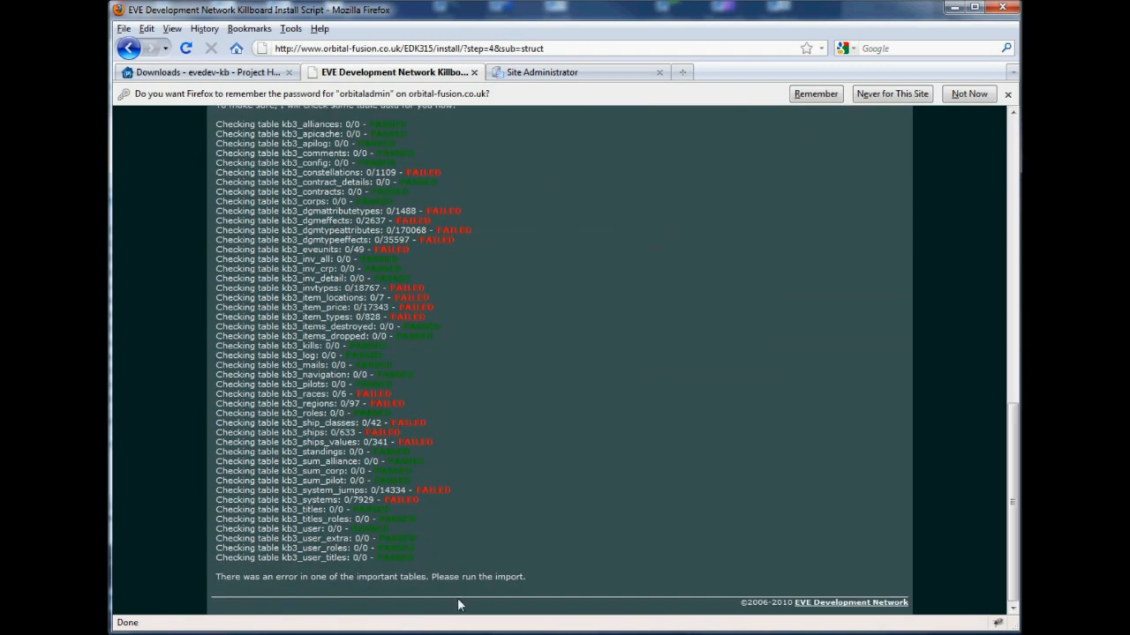
# - Review the table check message and start the MySQL data import without optional SQL data
pyautogui.moveTo(216, 578); pyautogui.dragTo(390, 586)
pyautogui.click(430, 582)
pyautogui.moveTo(1012, 508); pyautogui.dragTo(1010, 374)
pyautogui.click(323, 382)
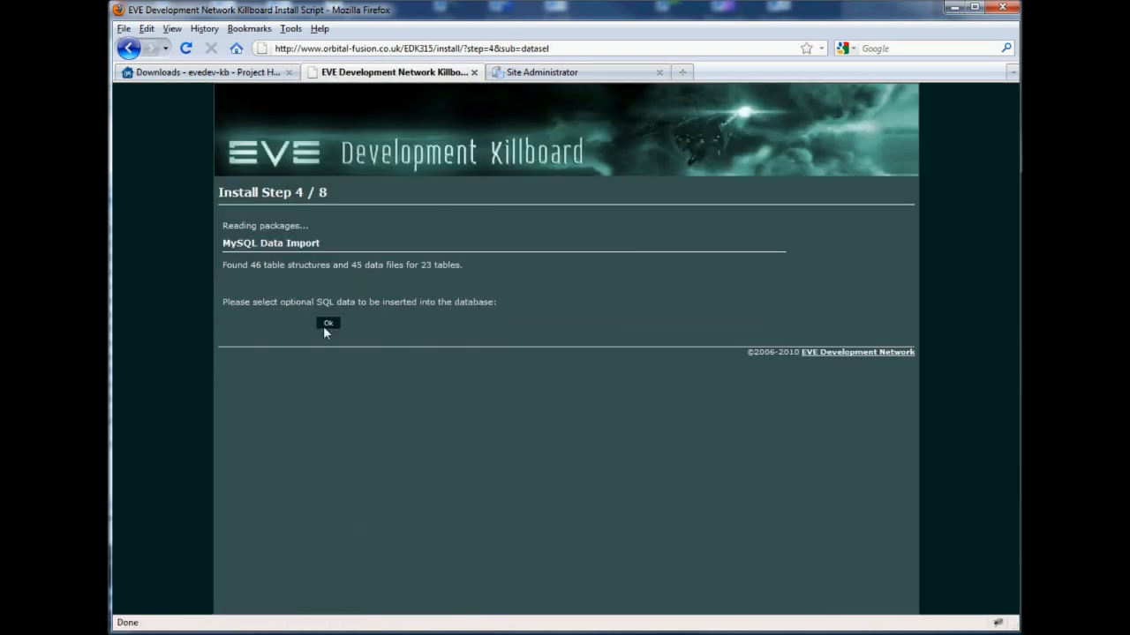
pyautogui.click(324, 326)
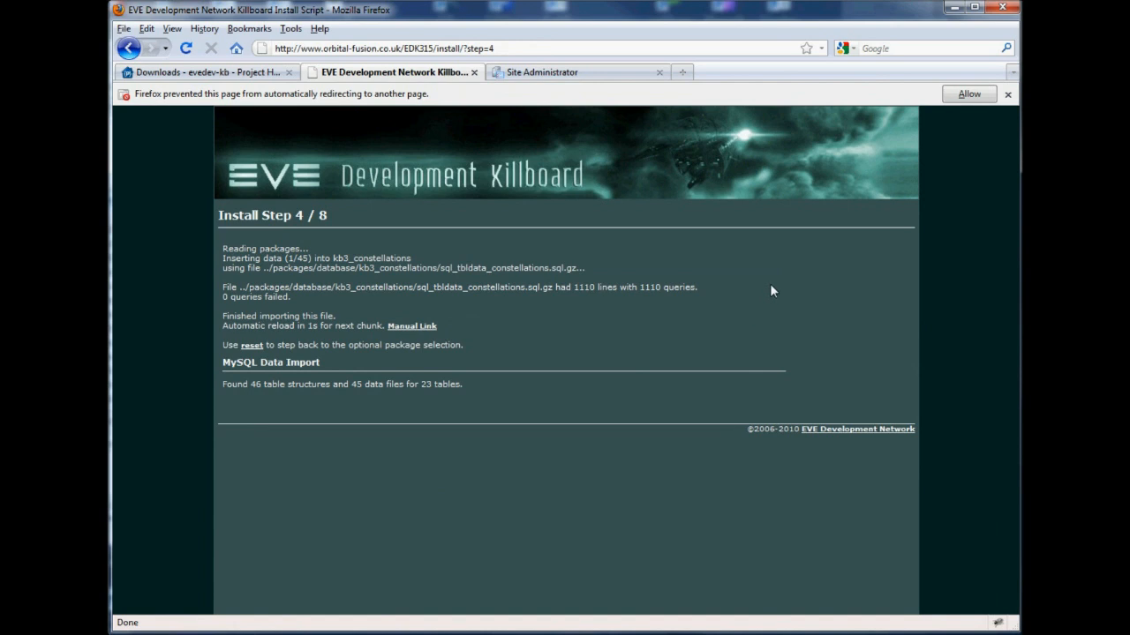
# - Allow the blocked page redirect and reloads so the import runs through all the data files
pyautogui.moveTo(696, 287)
pyautogui.mouseDown()
pyautogui.moveTo(615, 298)
pyautogui.moveTo(470, 288)
pyautogui.moveTo(718, 288)
pyautogui.mouseUp()
pyautogui.click(969, 94)
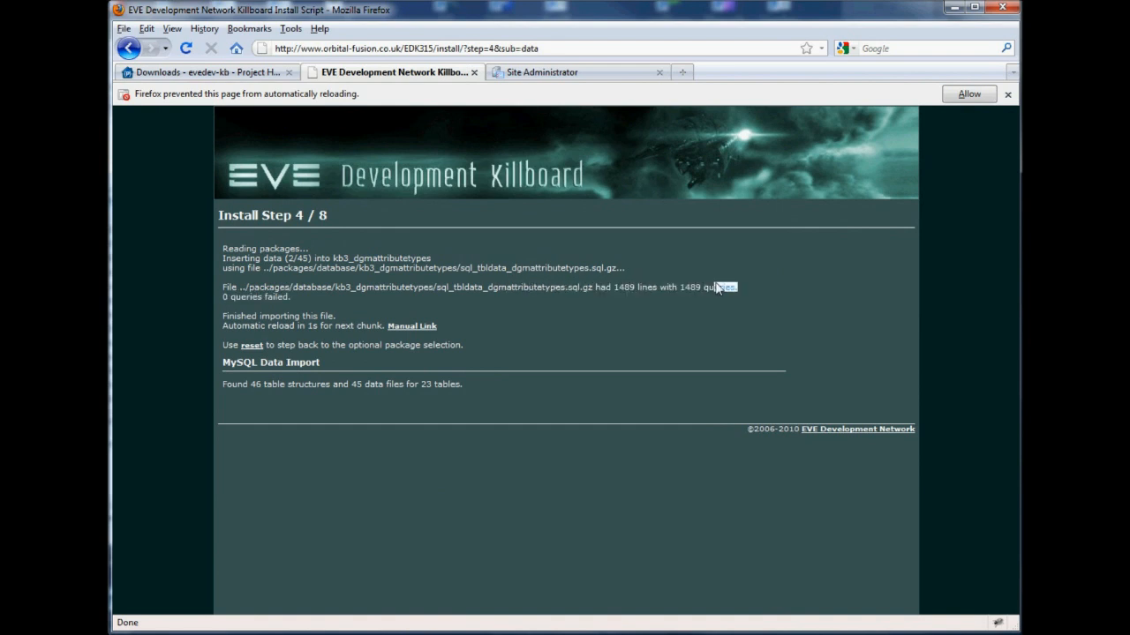
pyautogui.click(959, 98)
pyautogui.click(959, 98)
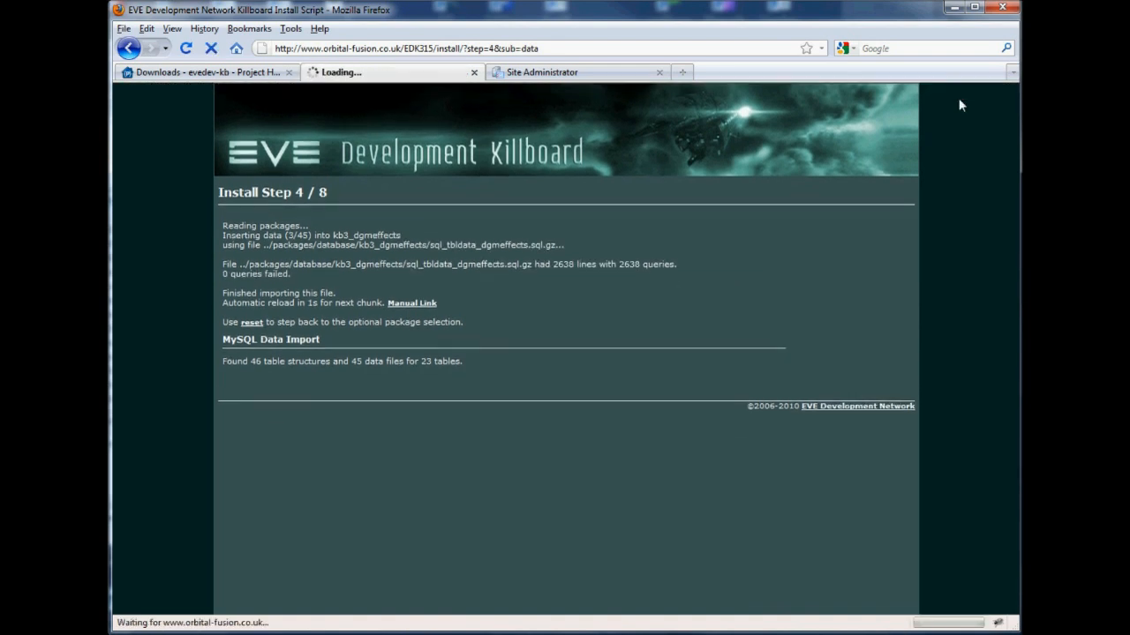
pyautogui.click(963, 99)
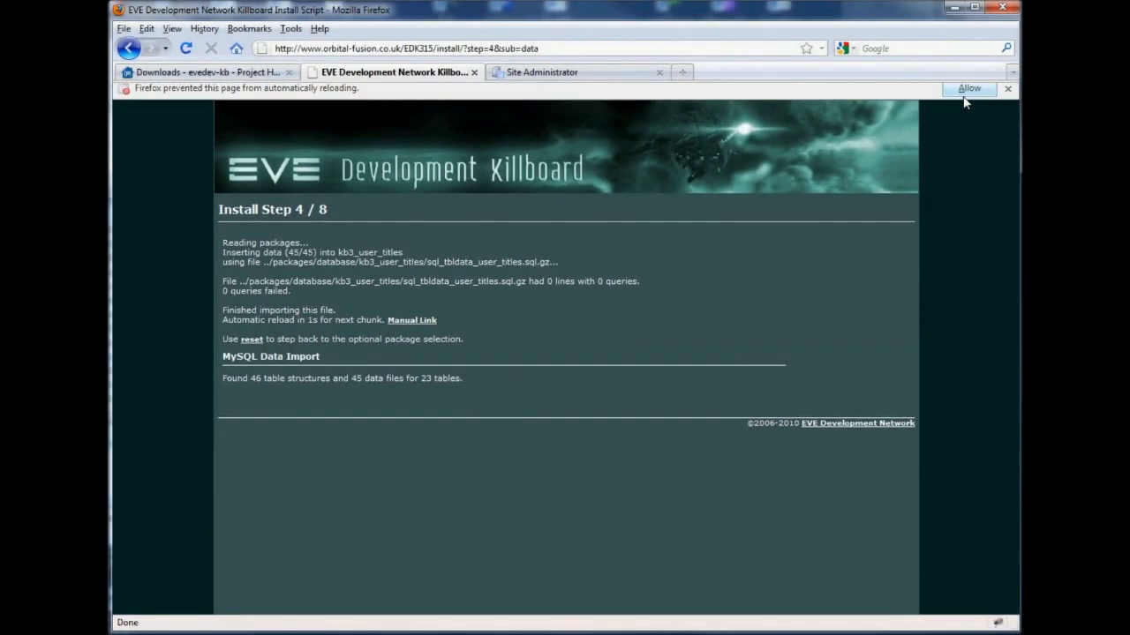
pyautogui.click(963, 99)
# - Review the imported table checks and continue to install step 5
pyautogui.moveTo(216, 254); pyautogui.dragTo(413, 257)
pyautogui.scroll(-5, 1009, 339)
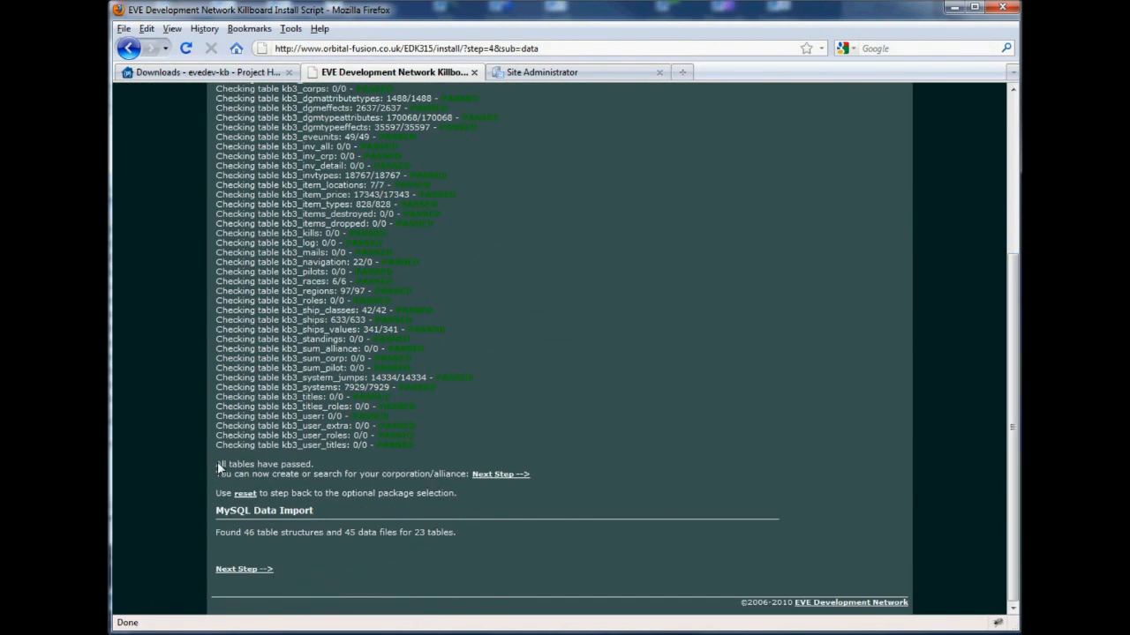
pyautogui.click(329, 463)
pyautogui.click(499, 474)
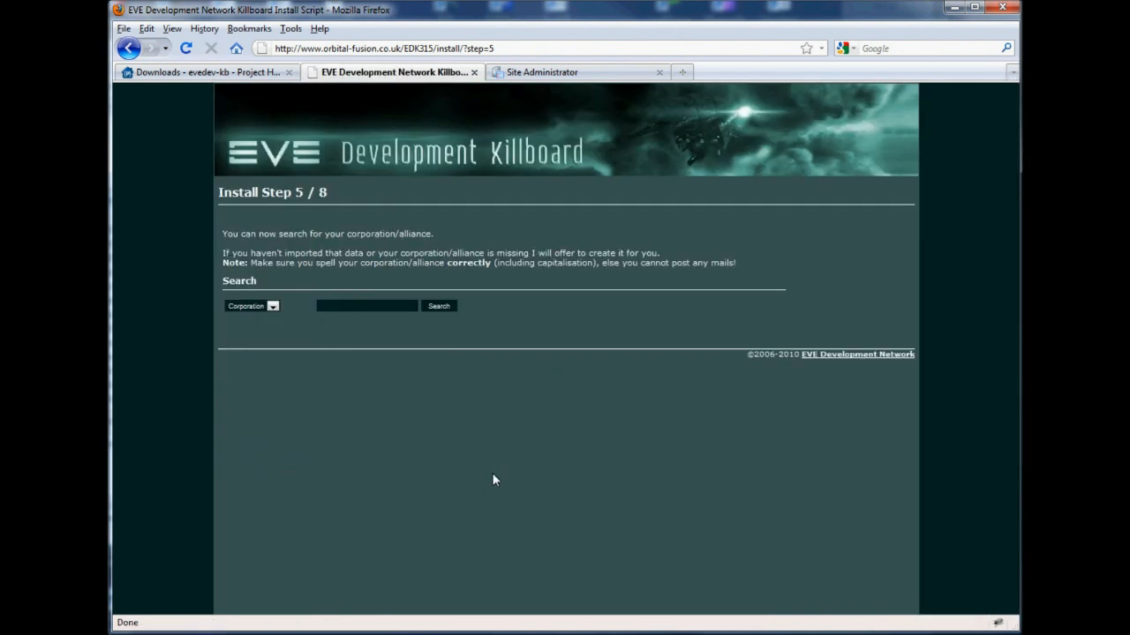
# - Search for the corporation Orbital Systems Solutions
pyautogui.click(273, 307)
pyautogui.click(273, 317)
pyautogui.click(337, 305)
pyautogui.write('Orital Systems SolutionsbOrbital')
pyautogui.click(448, 307)
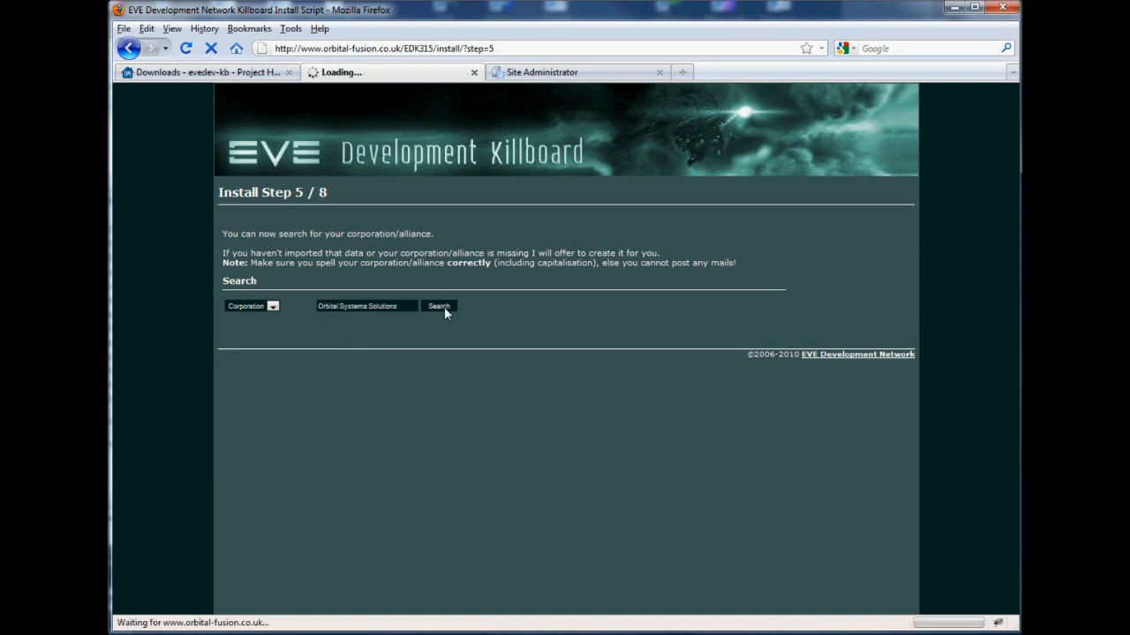
# - Create the Orbital Systems Solutions corporation from the search results and continue to install step 6
pyautogui.moveTo(386, 343)
pyautogui.mouseDown()
pyautogui.moveTo(295, 345)
pyautogui.moveTo(391, 342)
pyautogui.mouseUp()
pyautogui.click(486, 343)
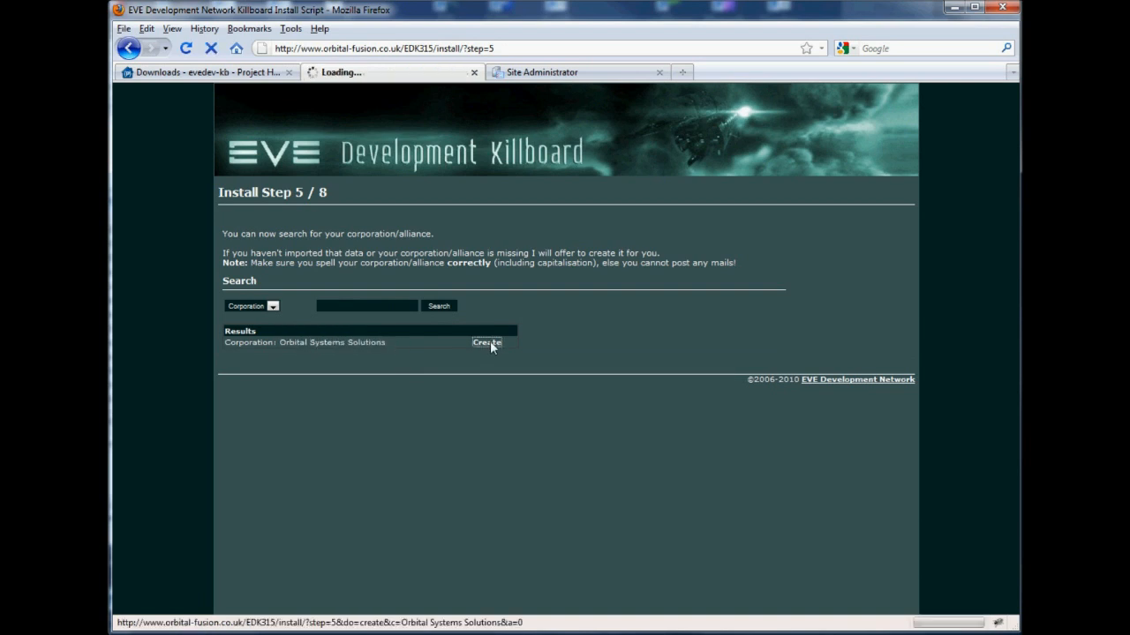
pyautogui.click(244, 252)
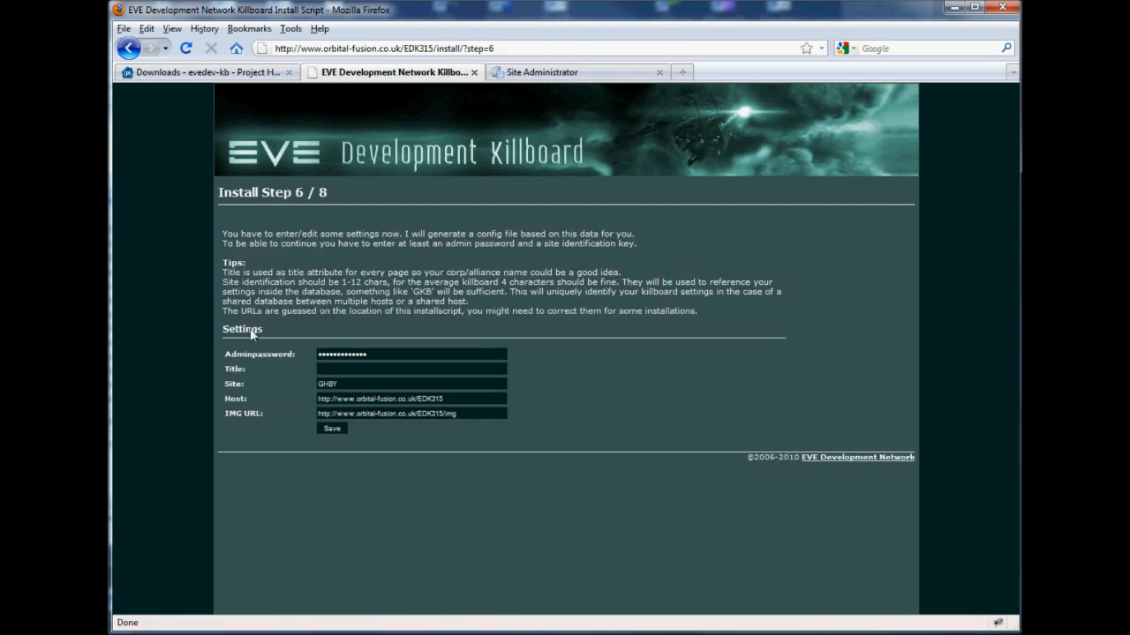
# - Replace the prefilled killboard admin password with a new one and read the tip about the title
pyautogui.moveTo(373, 357); pyautogui.dragTo(293, 357)
pyautogui.write('•••••••••••')
pyautogui.moveTo(241, 274); pyautogui.dragTo(224, 276)
# - Set the killboard title to "Orbital Systems Solutions" with each word capitalised
pyautogui.click(341, 369)
pyautogui.write('Orbital systems solutions')
pyautogui.click(340, 374)
pyautogui.press('BackSpace')
pyautogui.write('S')
pyautogui.press('Delete')
pyautogui.write('S')
# - Set the site identification to OSS, save the settings and continue to install step 7
pyautogui.moveTo(341, 387); pyautogui.dragTo(293, 384)
pyautogui.write('OSS')
pyautogui.click(331, 428)
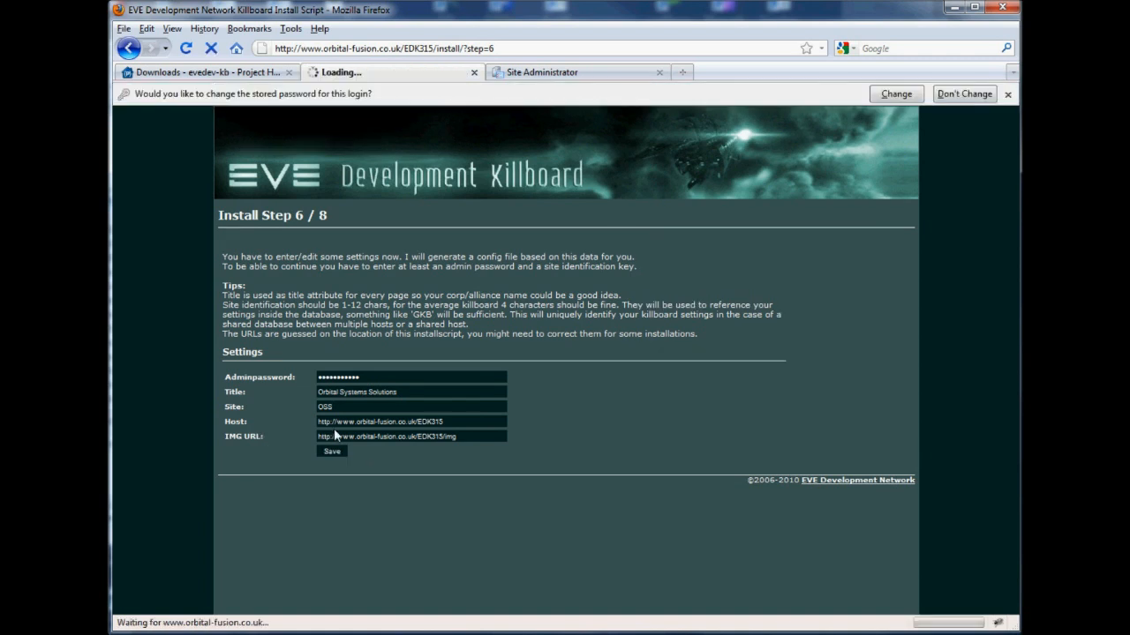
pyautogui.click(250, 474)
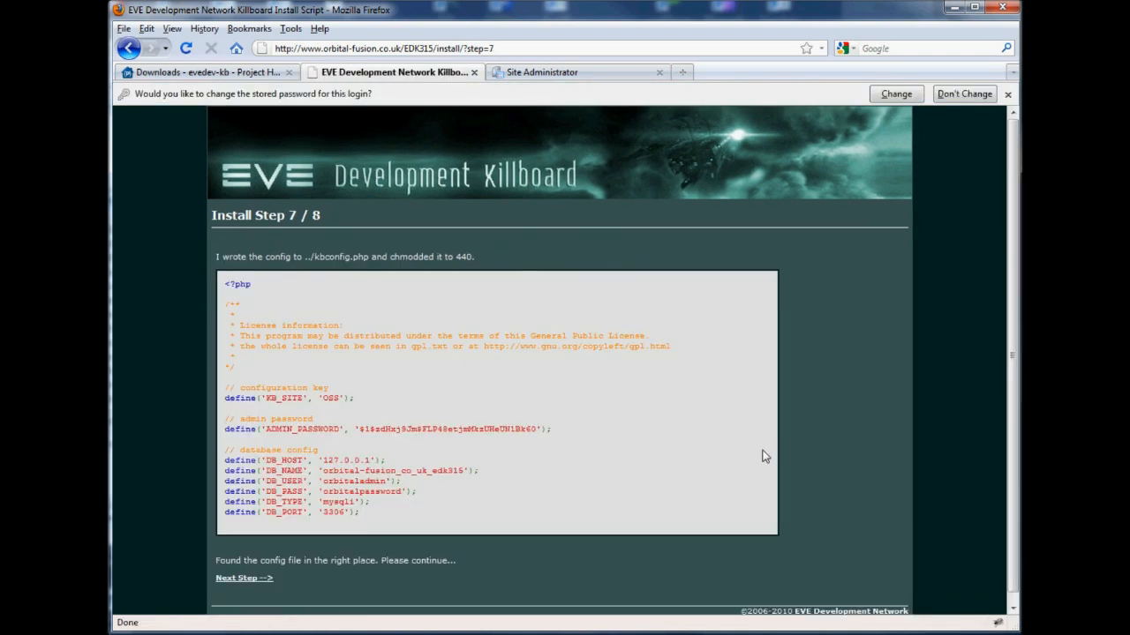
# - Review the generated config file message and continue to install step 8
pyautogui.scroll(-1, 494, 507)
pyautogui.moveTo(214, 554); pyautogui.dragTo(331, 550)
pyautogui.click(323, 583)
pyautogui.click(249, 572)
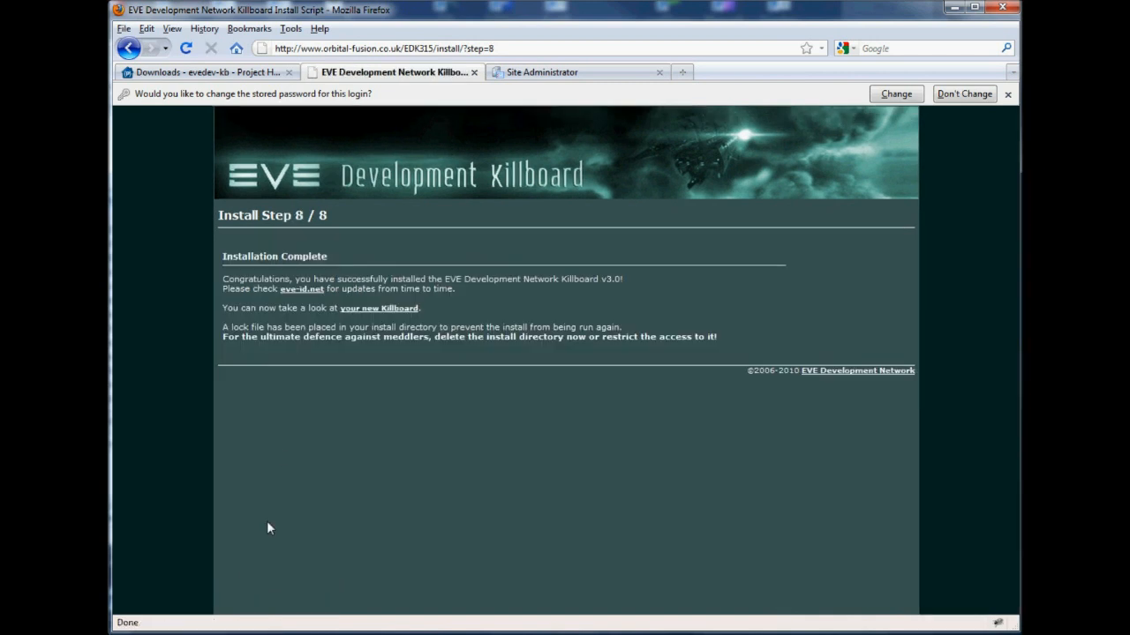
# - Read the installation notes, including the install directory warning, and open the new killboard
pyautogui.moveTo(328, 254); pyautogui.dragTo(214, 260)
pyautogui.click(264, 383)
pyautogui.moveTo(220, 342); pyautogui.dragTo(772, 338)
pyautogui.click(739, 343)
pyautogui.click(378, 309)
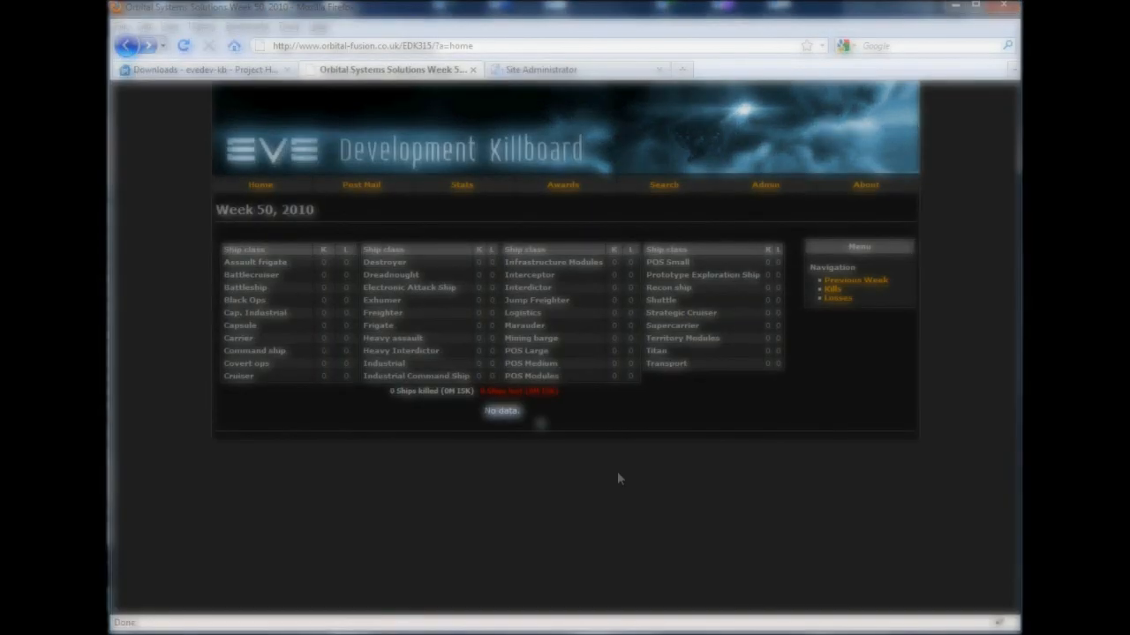
# - Log in to the killboard's administration area with the admin password
pyautogui.click(765, 186)
pyautogui.moveTo(395, 247); pyautogui.dragTo(305, 240)
pyautogui.write('•••••••••')
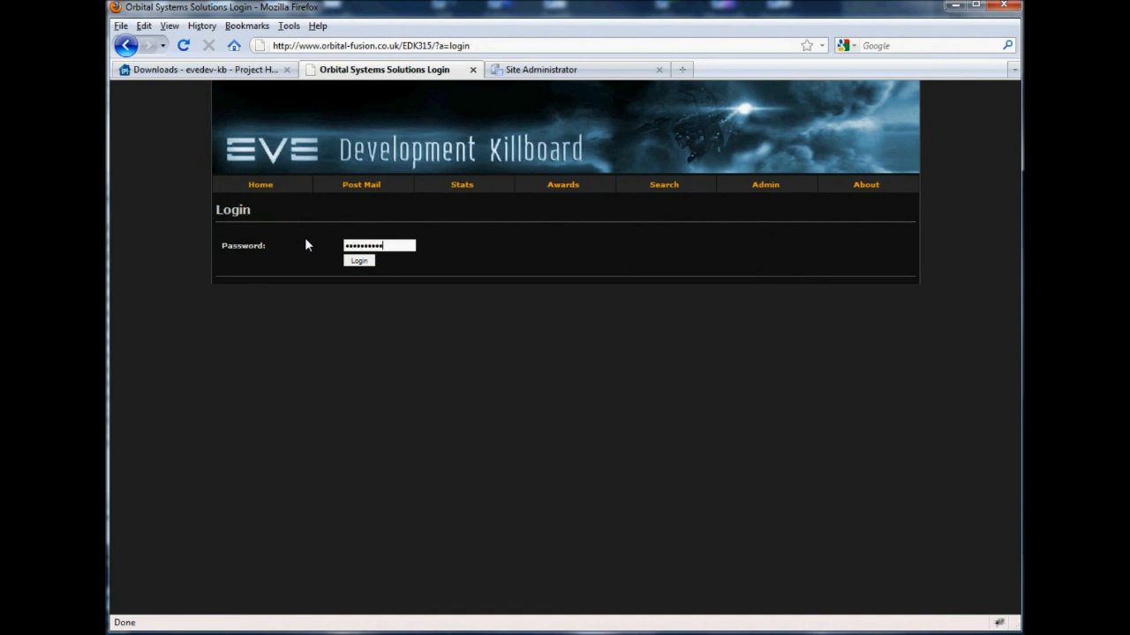
pyautogui.click(359, 261)
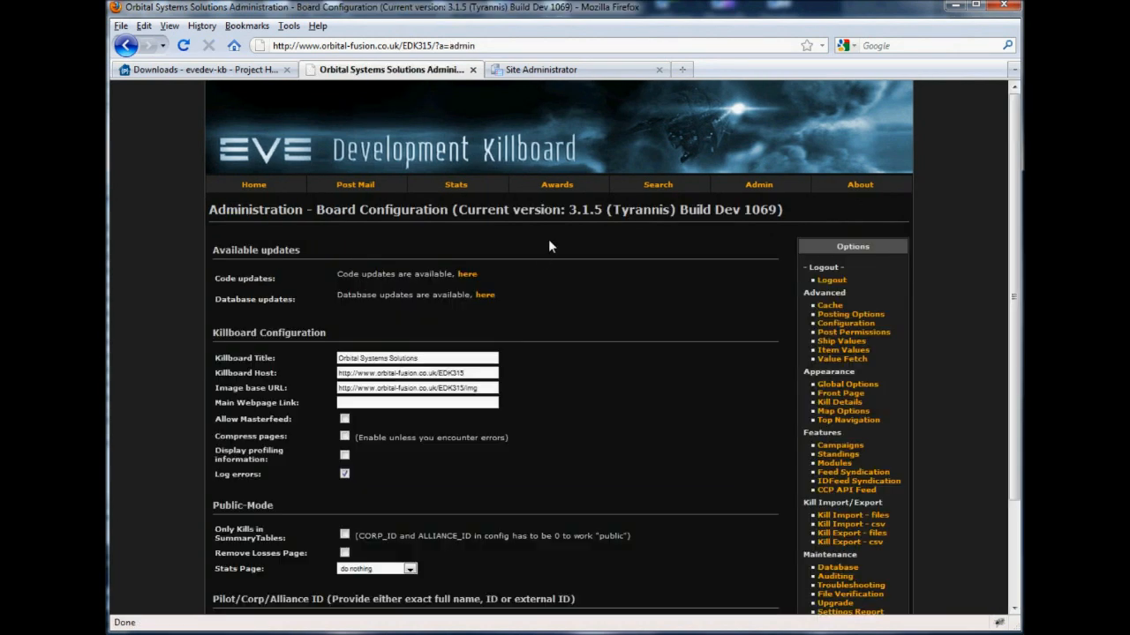
# - Examine the version heading and the settings on the Board Configuration page
pyautogui.moveTo(468, 217); pyautogui.dragTo(595, 212)
pyautogui.click(591, 240)
pyautogui.scroll(-3, 994, 376)
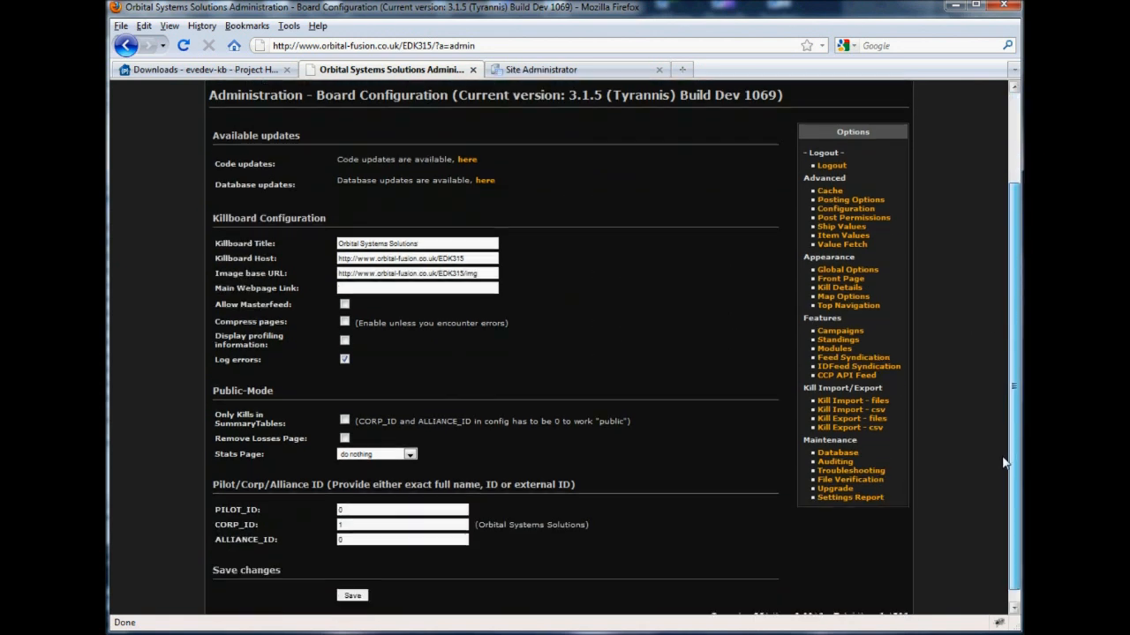
pyautogui.scroll(3, 997, 354)
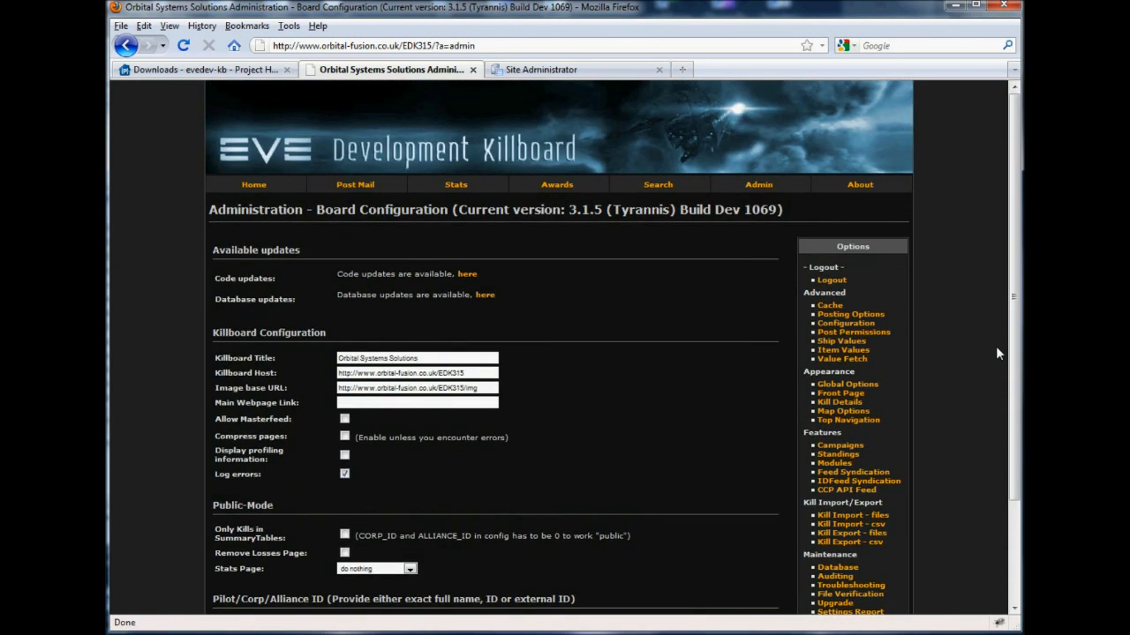
# - In Global Options, choose the revelations.jpg banner and the darkred style, save, and return to the killboard home page
pyautogui.click(841, 384)
pyautogui.click(415, 277)
pyautogui.click(368, 297)
pyautogui.click(384, 306)
pyautogui.click(362, 326)
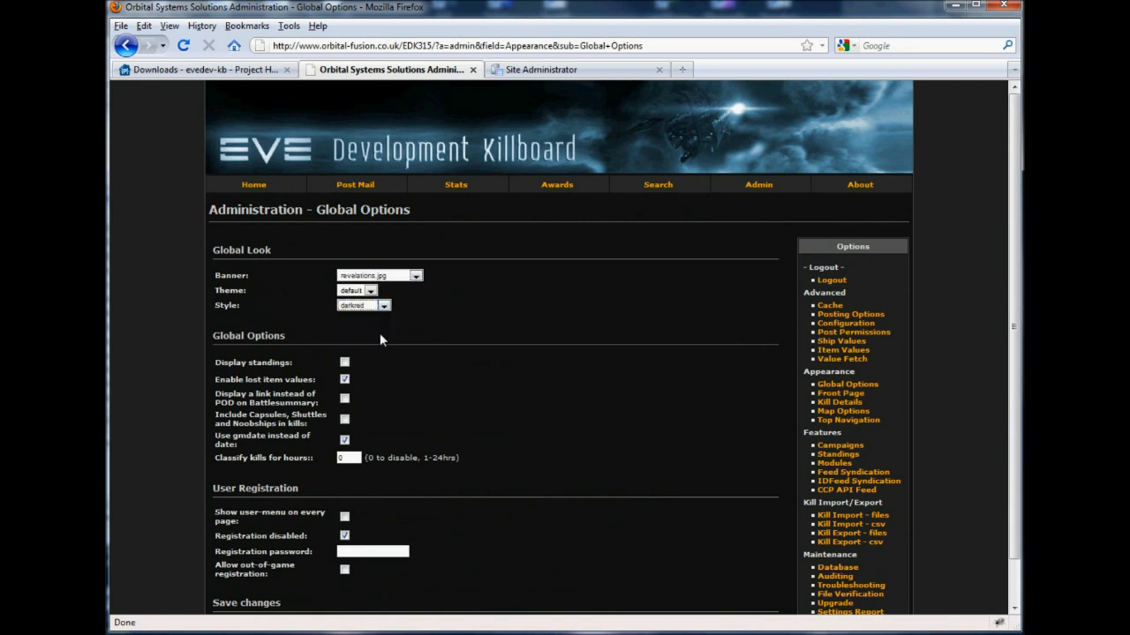
pyautogui.scroll(-1, 611, 405)
pyautogui.click(352, 582)
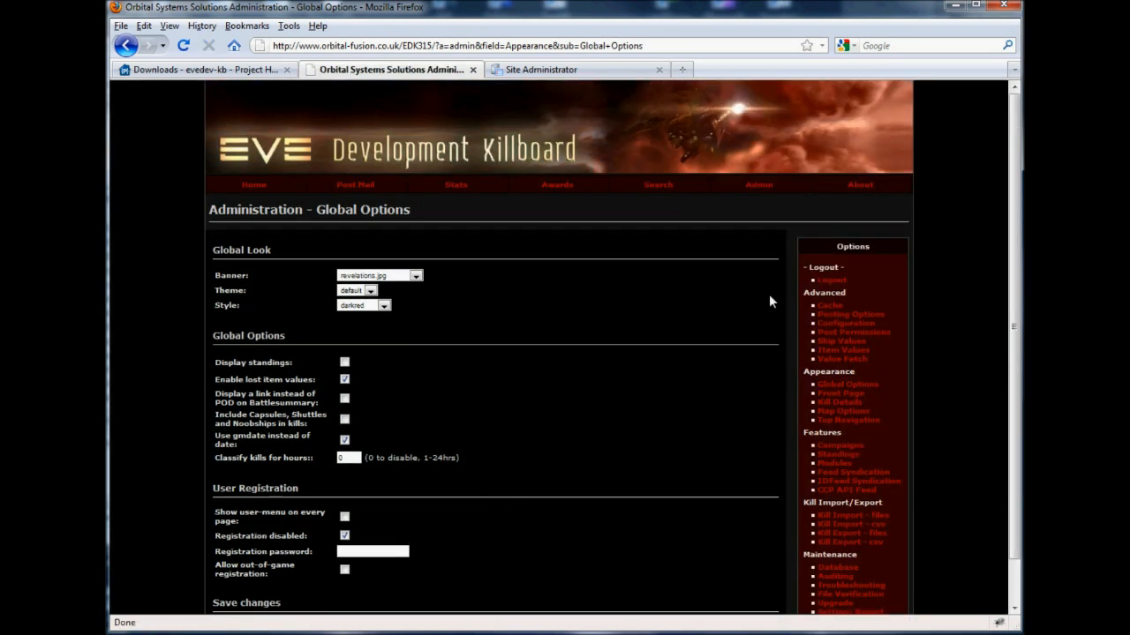
pyautogui.click(263, 186)
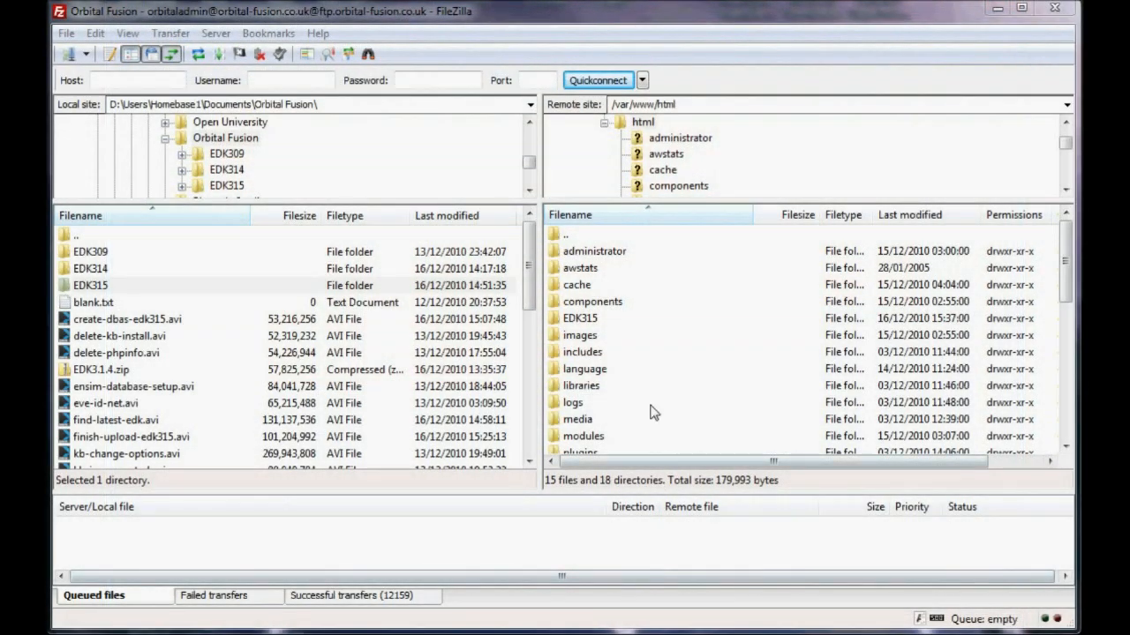
# - In FileZilla, delete the install directory and its contents from the remote EDK315 folder
pyautogui.doubleClick(581, 323)
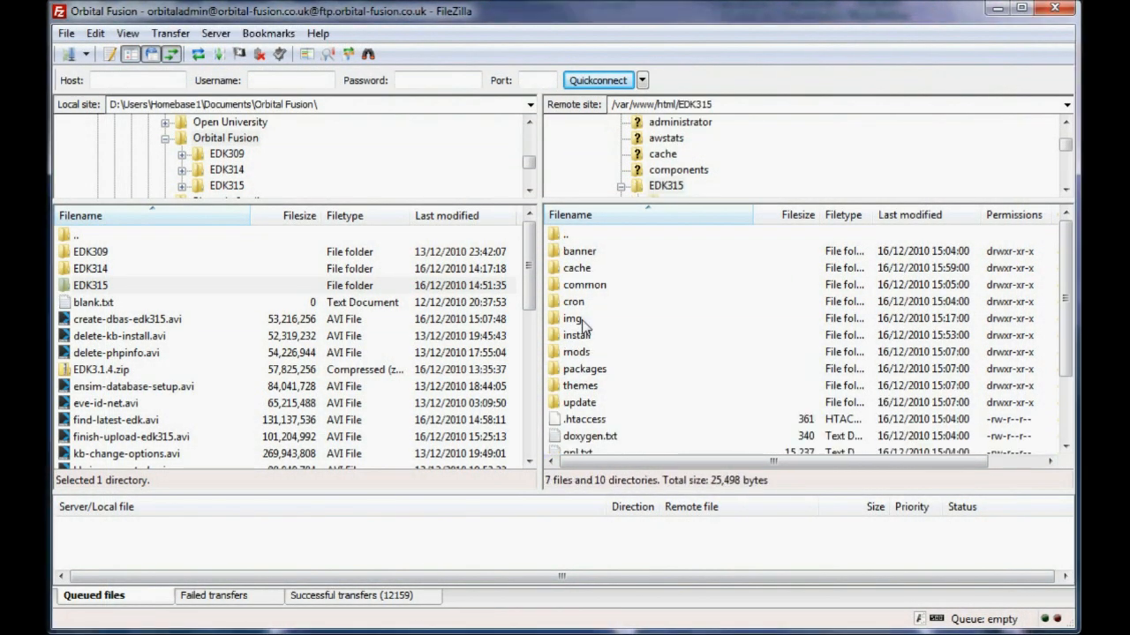
pyautogui.click(581, 342)
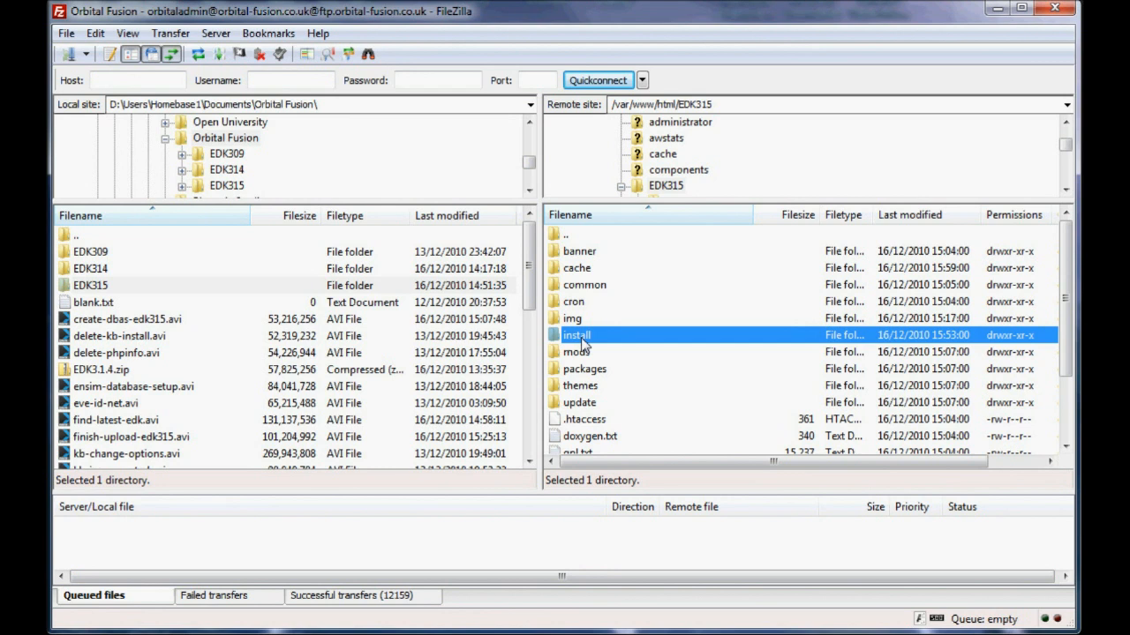
pyautogui.rightClick(582, 344)
pyautogui.click(632, 470)
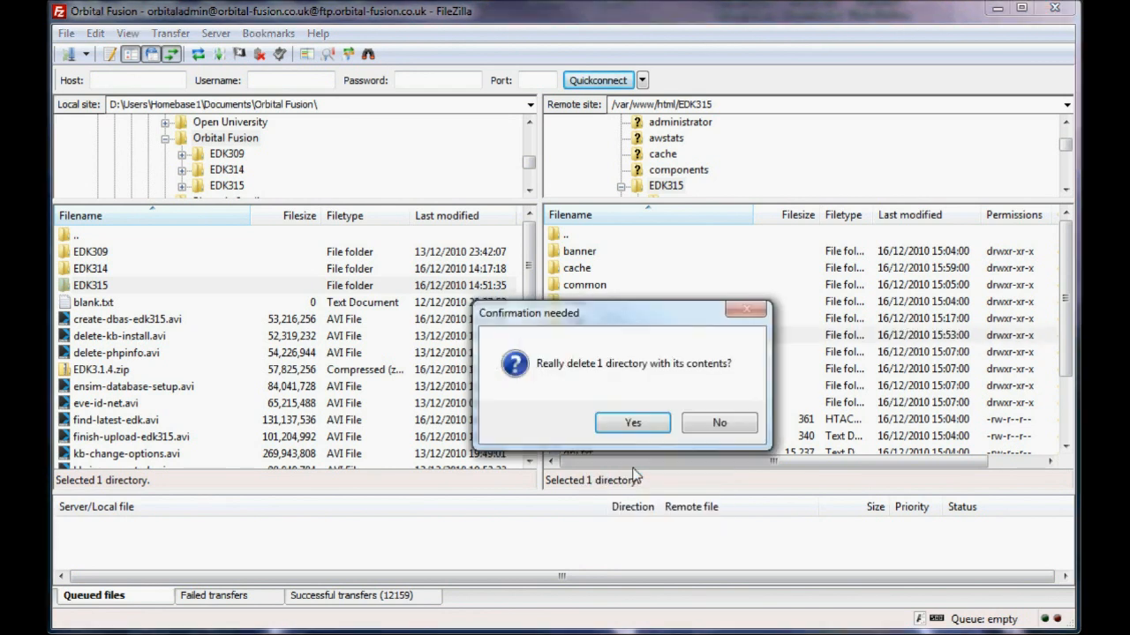
pyautogui.click(632, 424)
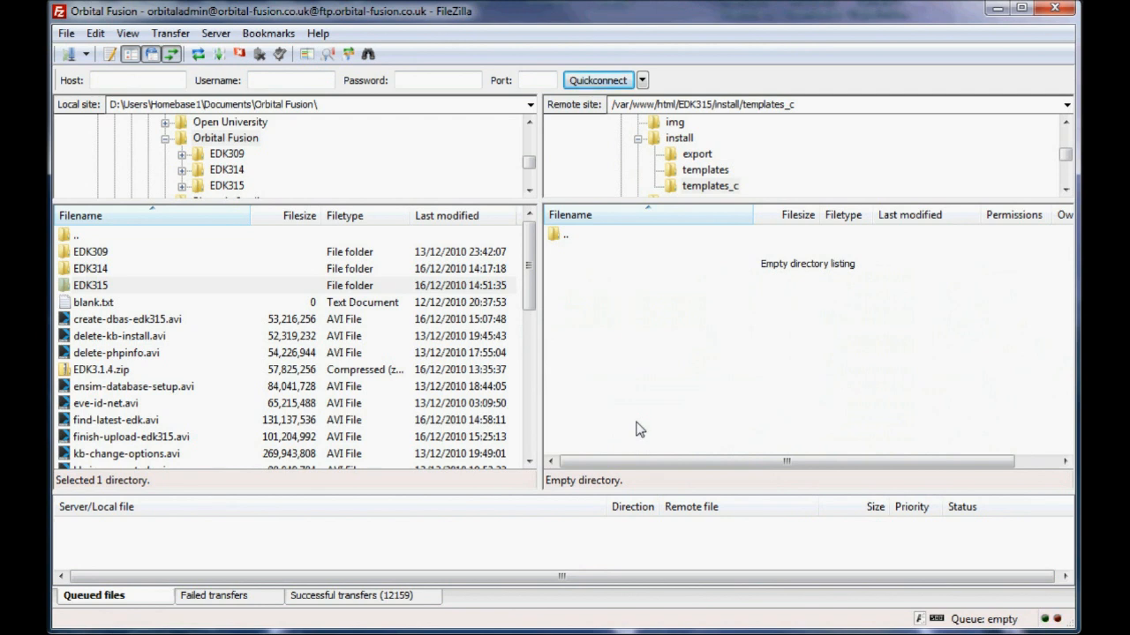
pyautogui.doubleClick(574, 237)
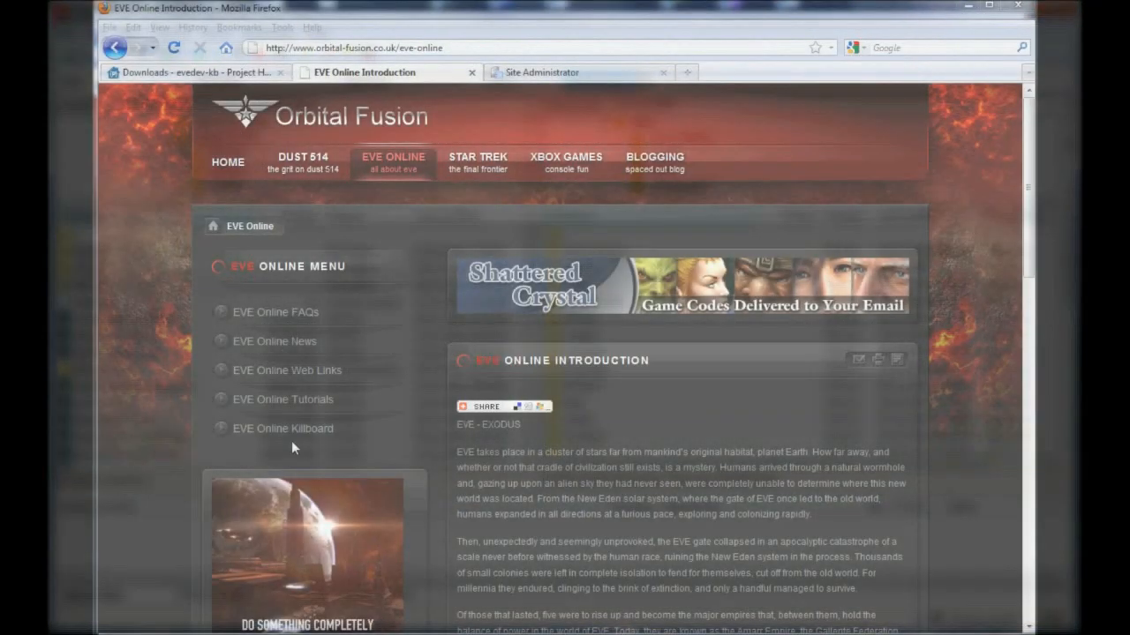
# - In Firefox, open the EVE Online Killboard page from the Orbital Fusion website and look it over
pyautogui.click(291, 428)
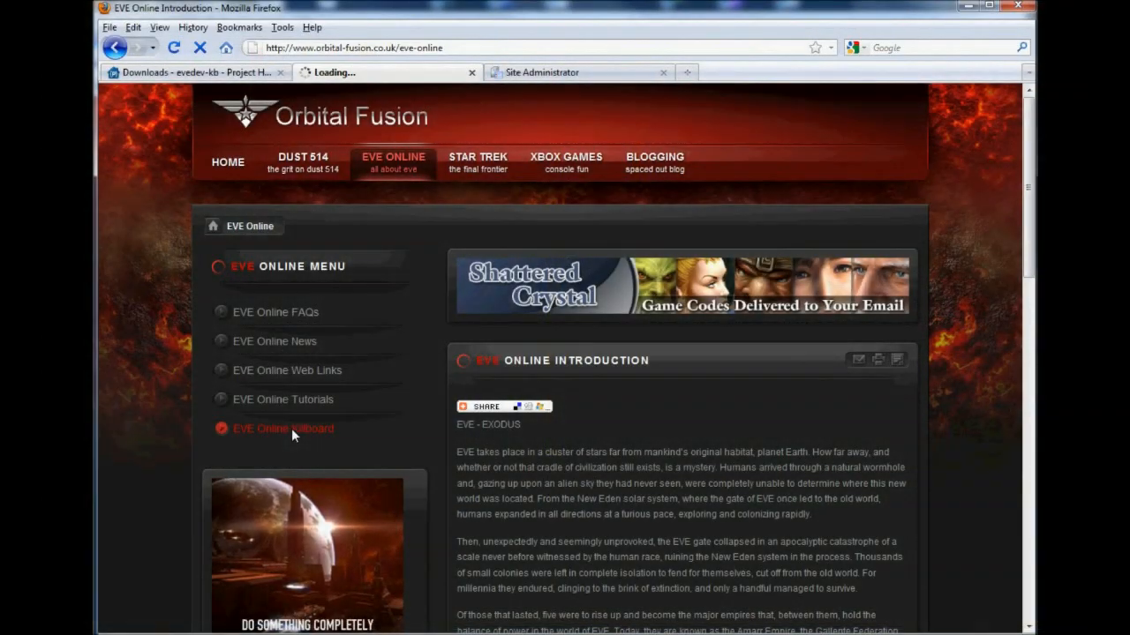
pyautogui.scroll(-2, 1004, 305)
pyautogui.scroll(2, 1003, 305)
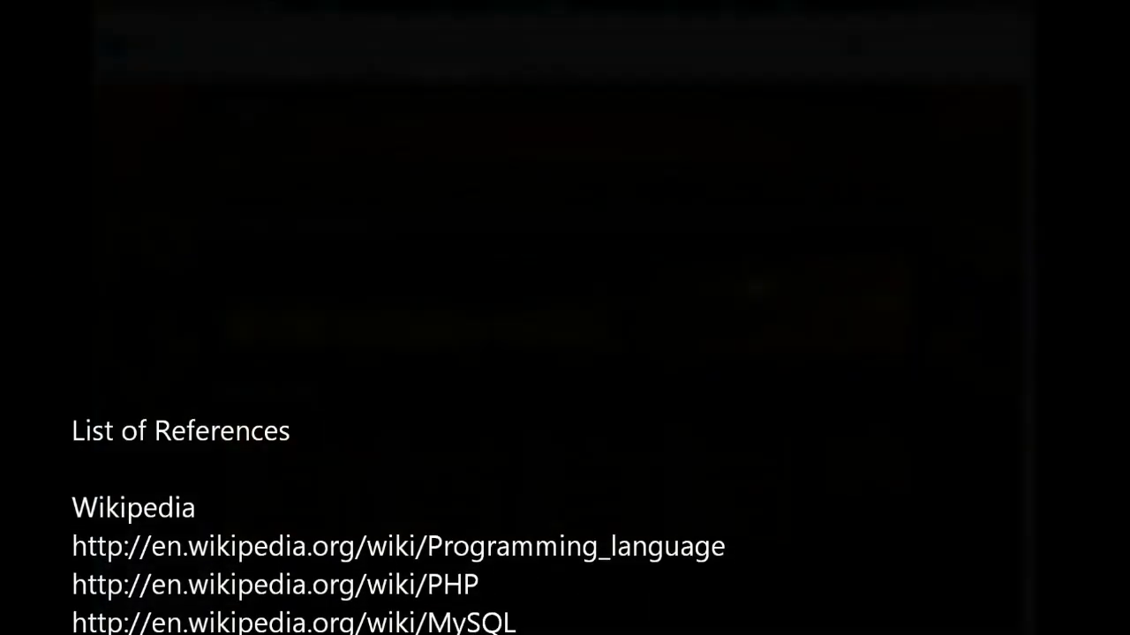